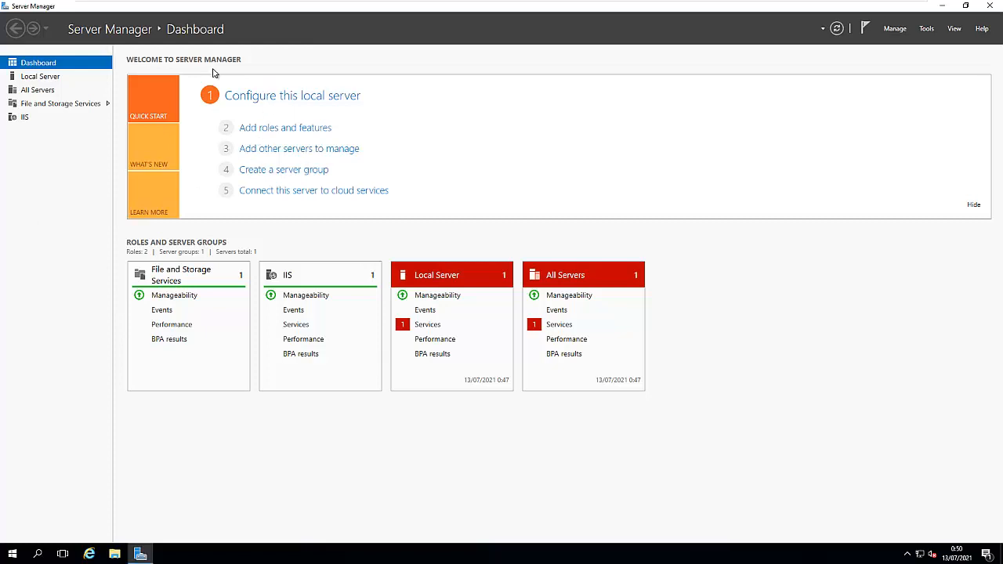
- Start adding roles and features with a role-based installation on the server BRU-CM01.kelvglobal.com
click(289, 128)
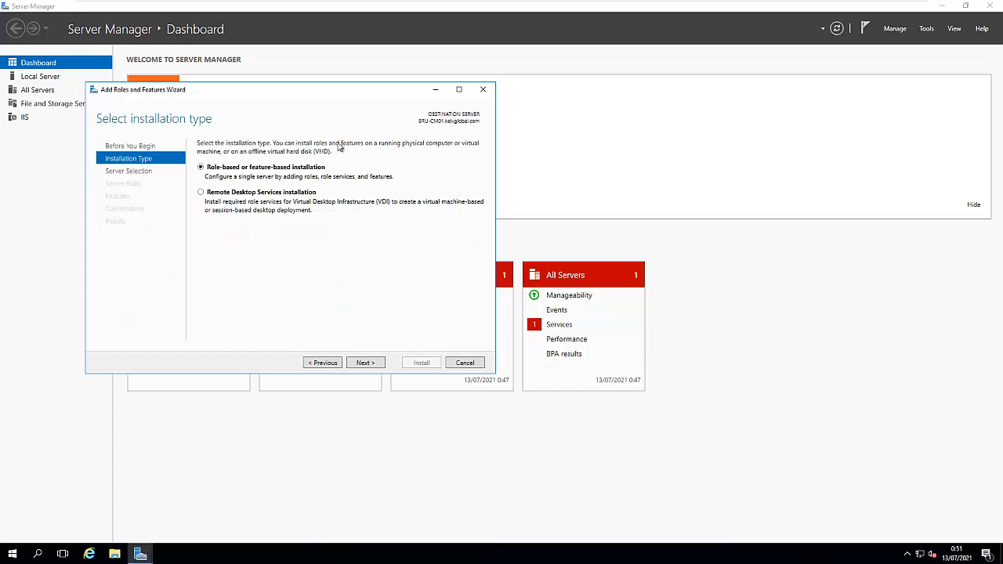
mouse_move(433, 4)
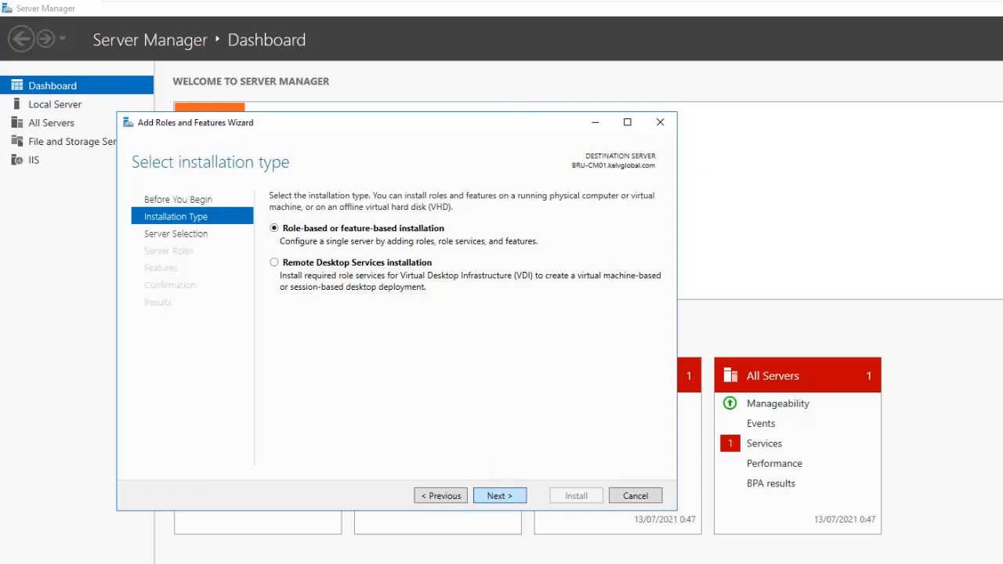
click(499, 495)
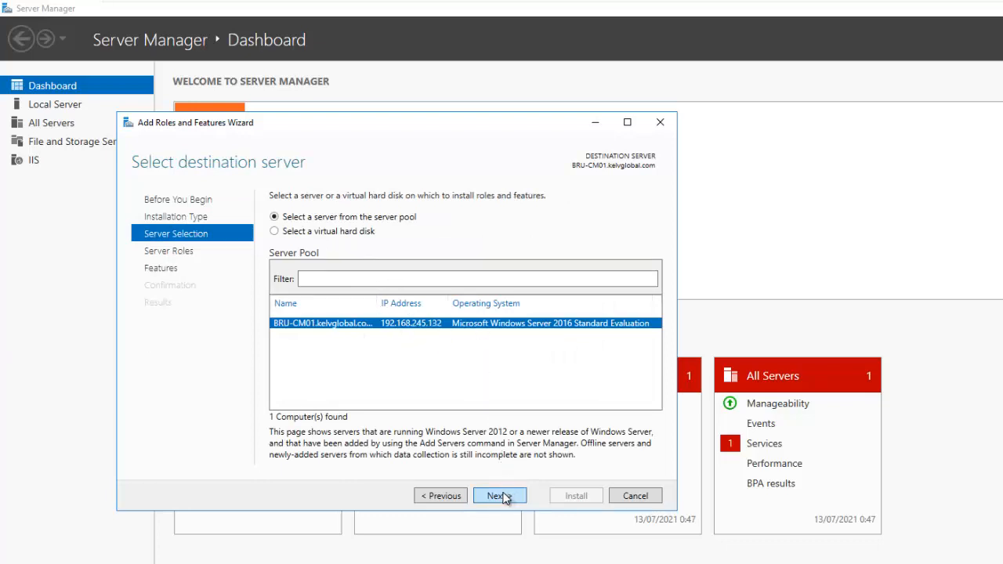
click(499, 495)
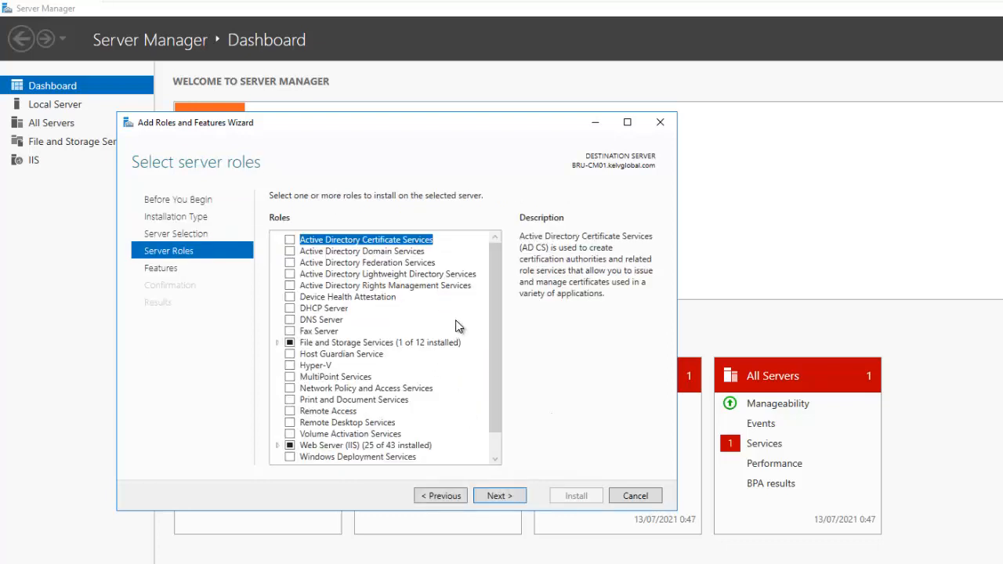
- Select the Windows Server Update Services role with its required features and management tools, keeping the default feature selection
drag(495, 342, 370, 455)
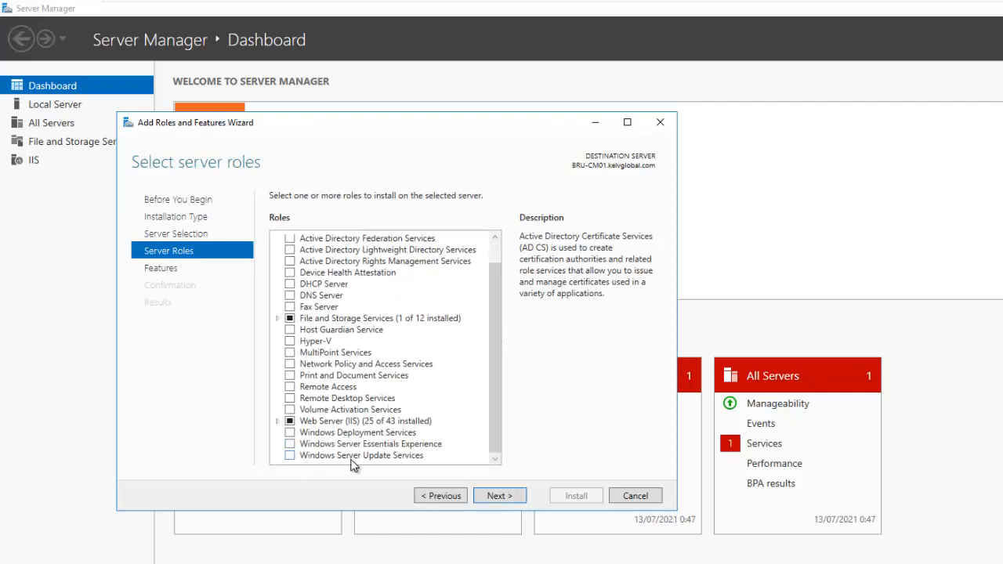
click(290, 456)
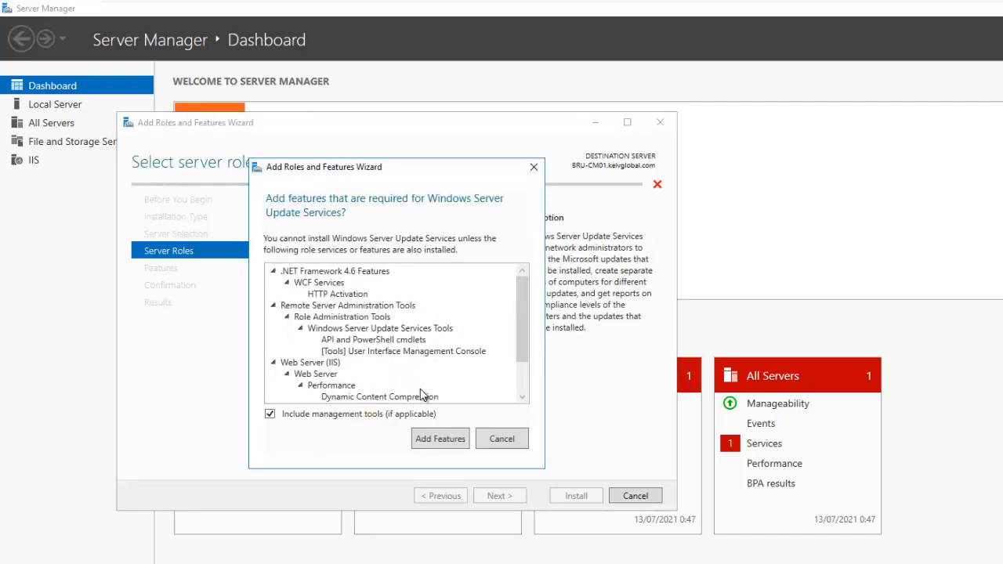
click(443, 439)
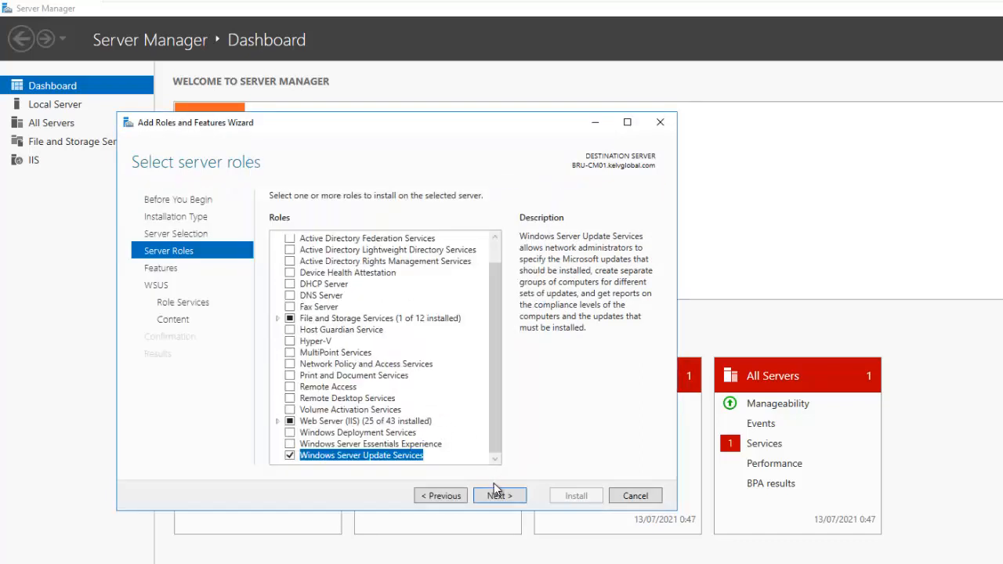
click(499, 497)
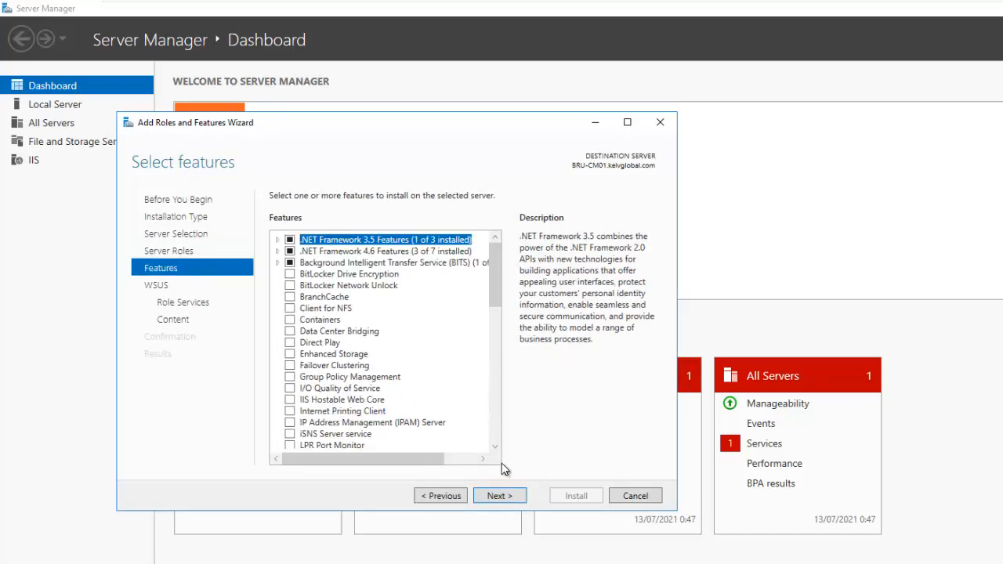
click(499, 497)
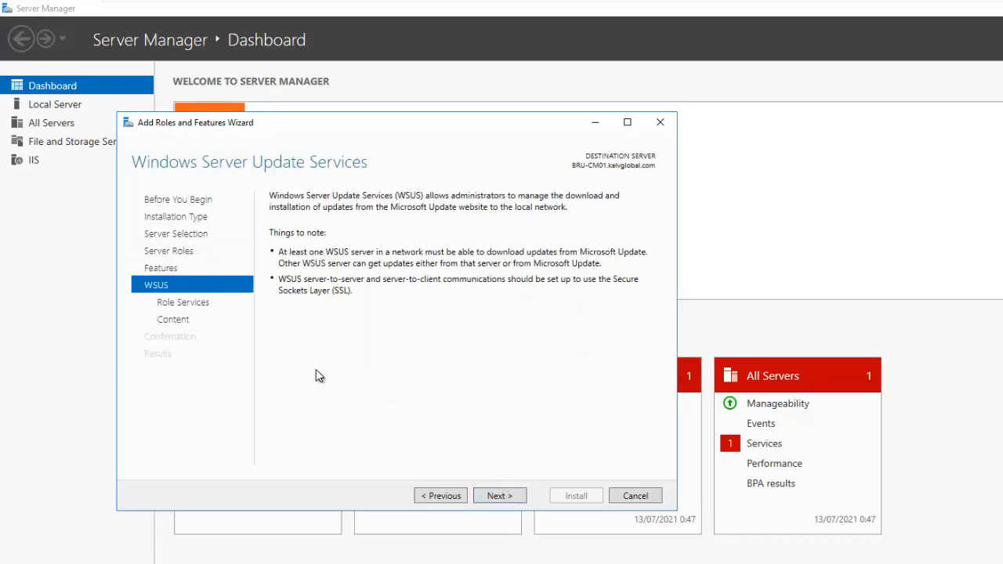
- Set the WSUS role services to exclude WID Connectivity and include SQL Server Connectivity alongside WSUS Services
click(495, 496)
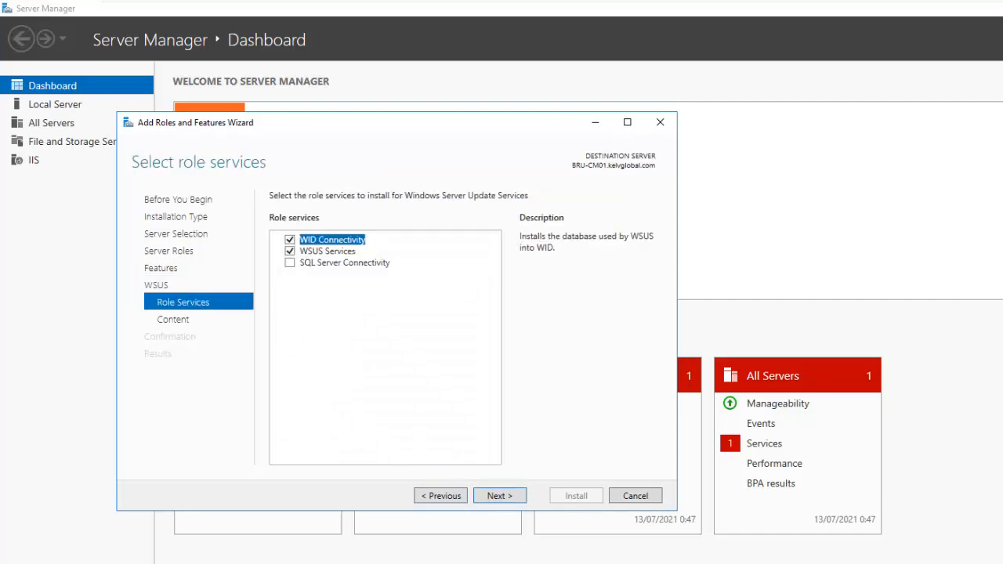
click(290, 240)
click(311, 267)
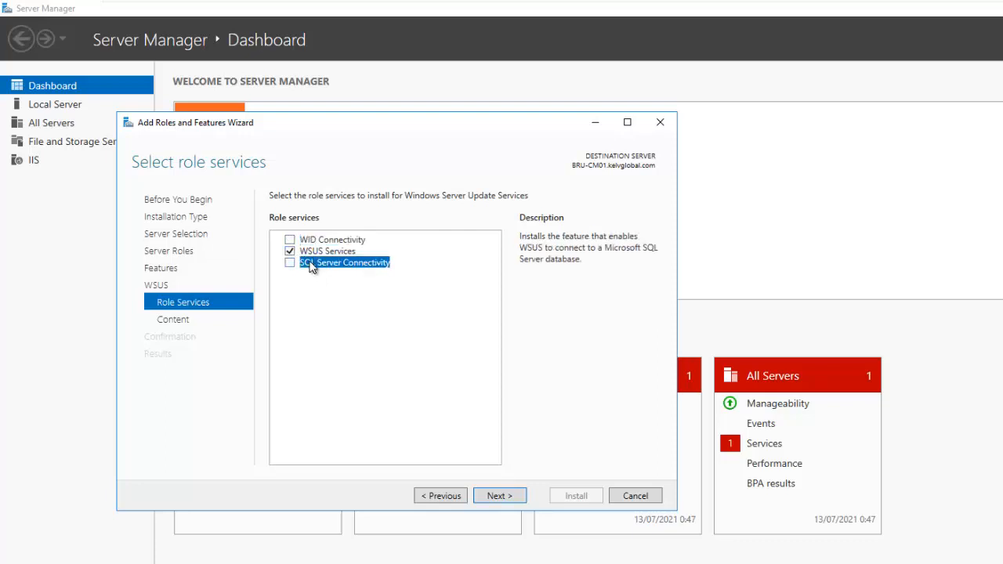
click(293, 264)
click(500, 496)
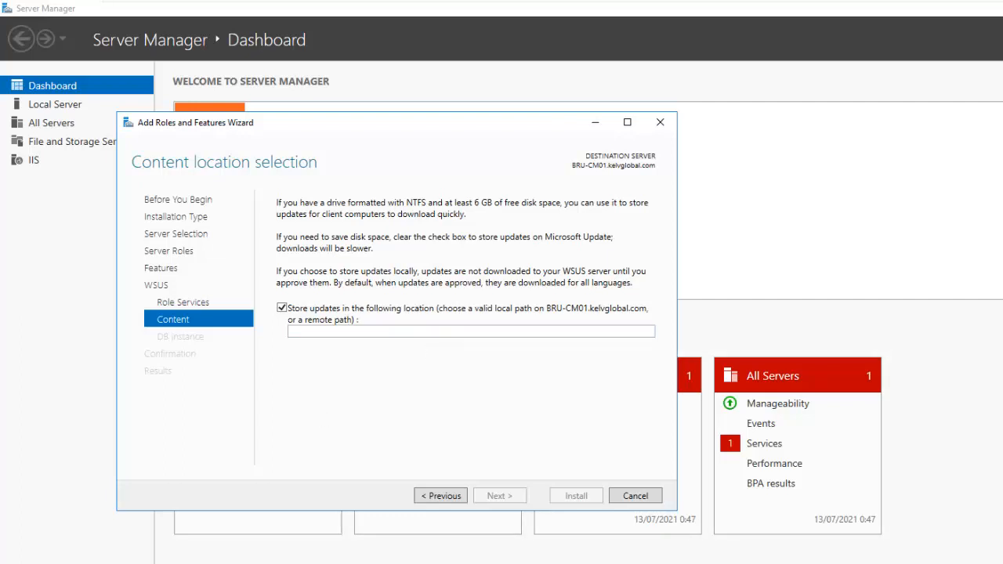
- Open File Explorer and create a folder named WSUS on Local Disk (C:)
key(super+e)
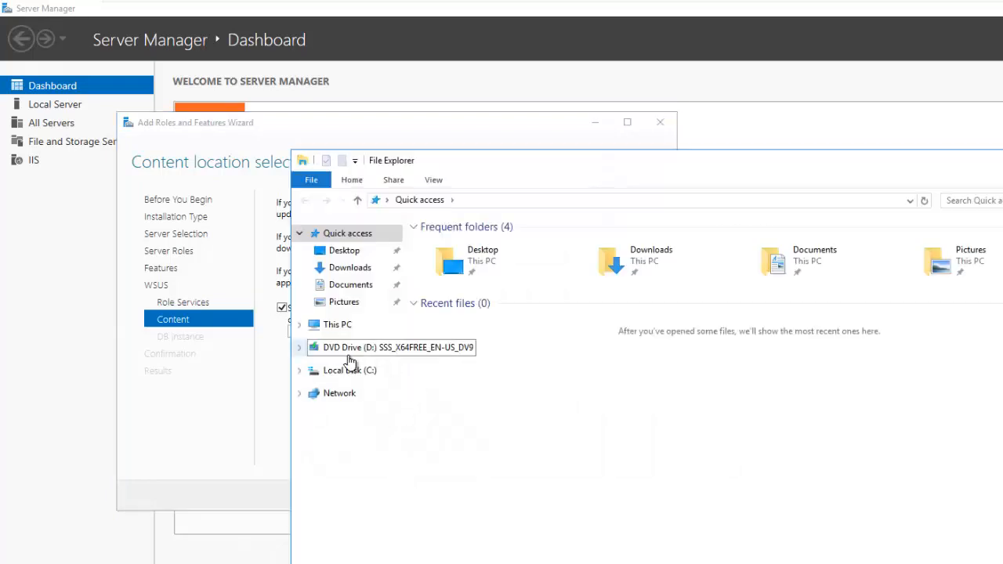
click(355, 371)
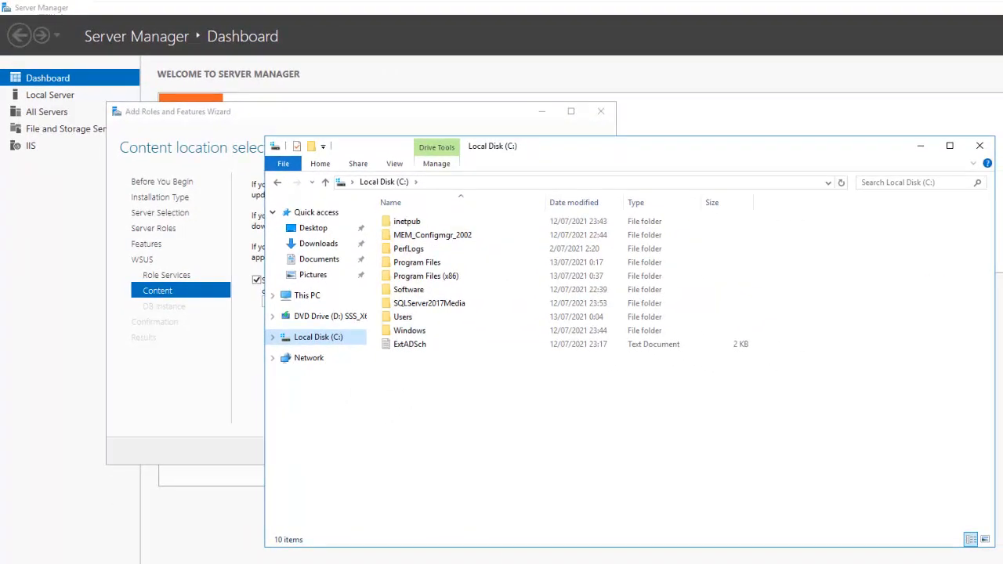
right_click(524, 428)
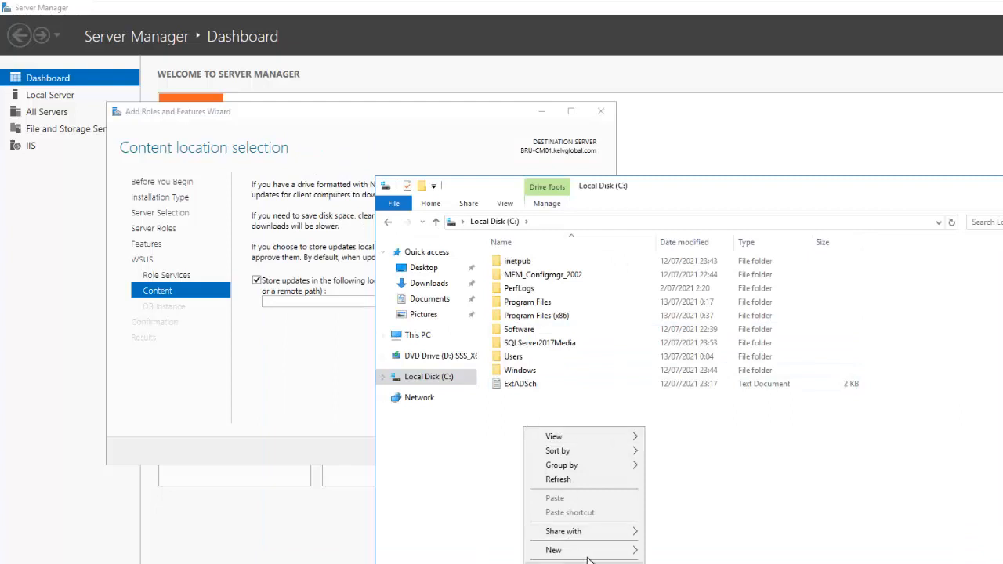
mouse_move(619, 550)
click(650, 551)
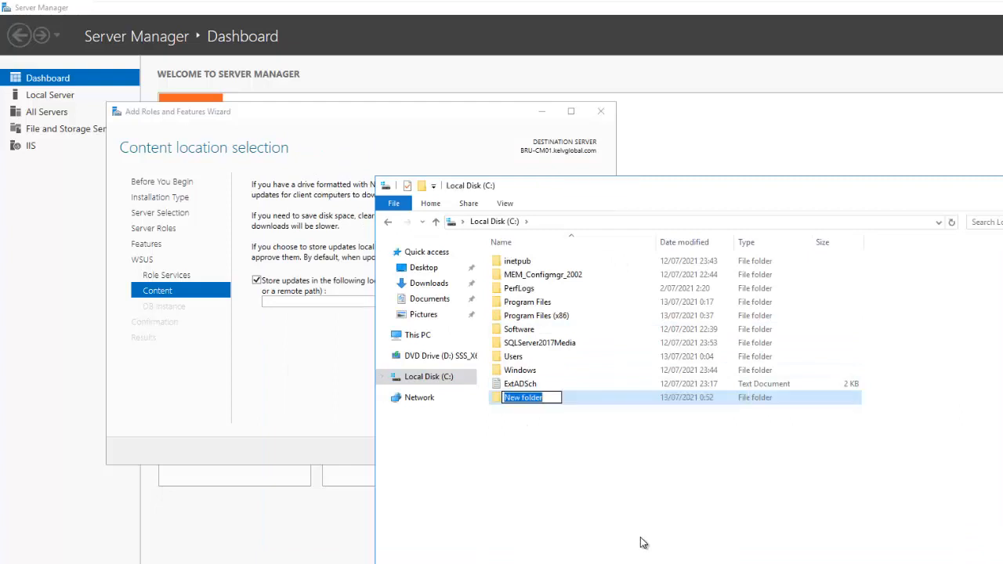
text(WSUS)
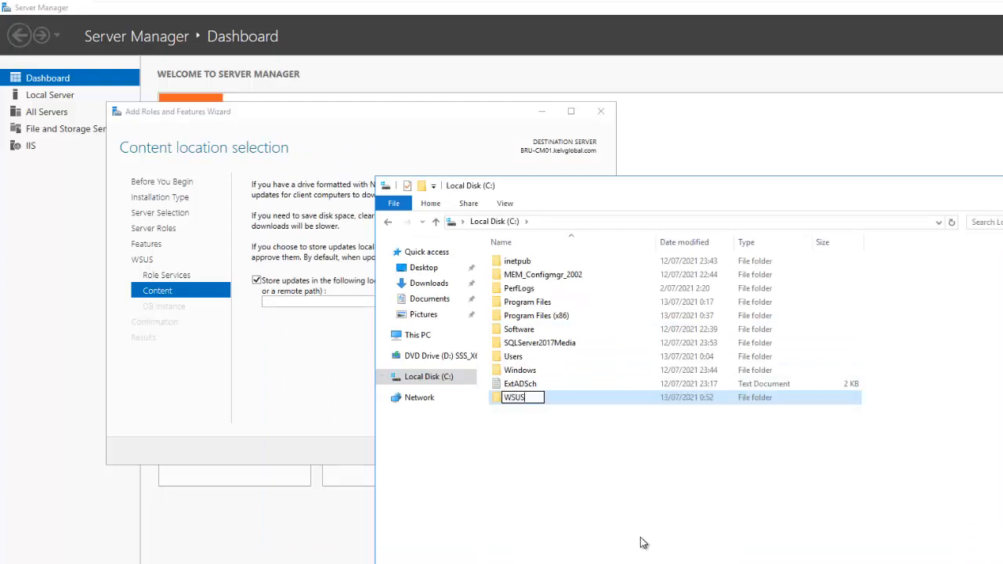
click(580, 482)
- Copy the new WSUS folder's path and set C:\WSUS as the location for storing updates in the wizard
click(523, 404)
double_click(520, 398)
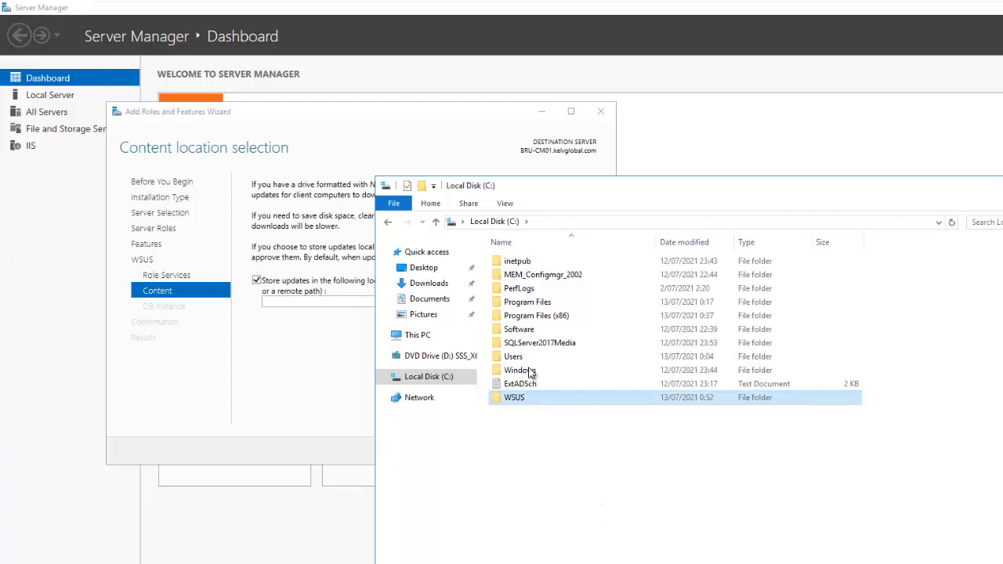
click(582, 222)
key(ctrl+c)
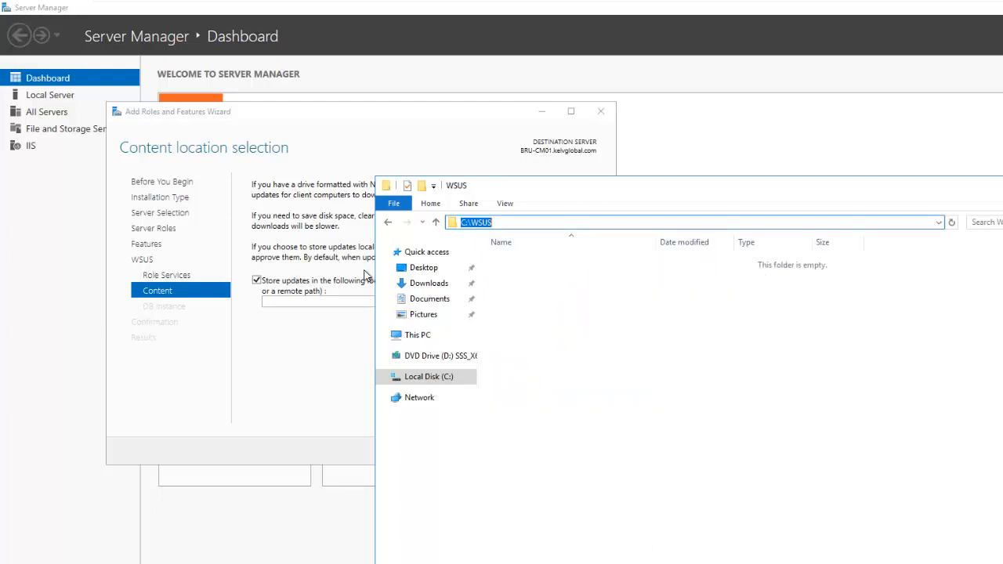
click(324, 306)
key(ctrl+v)
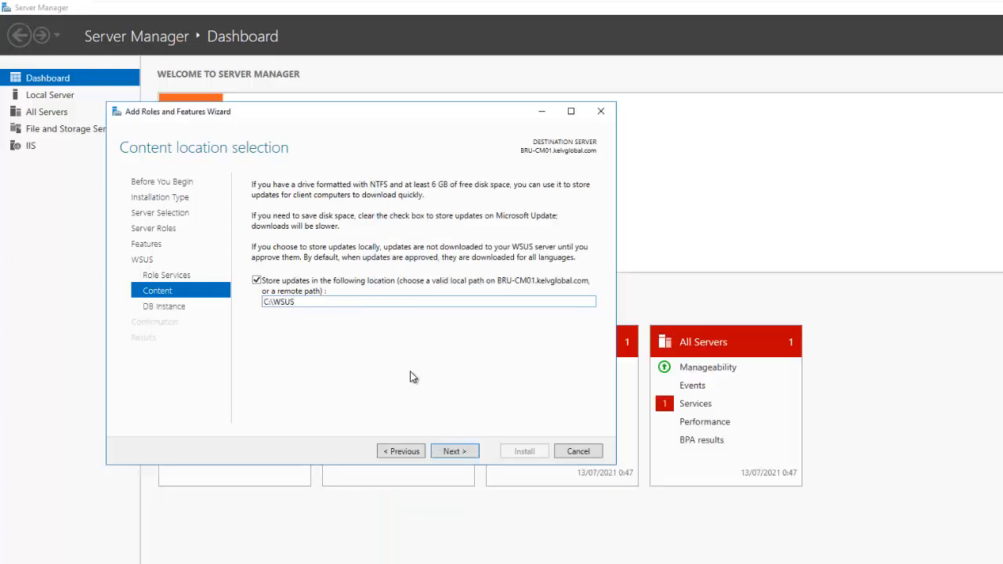
click(455, 451)
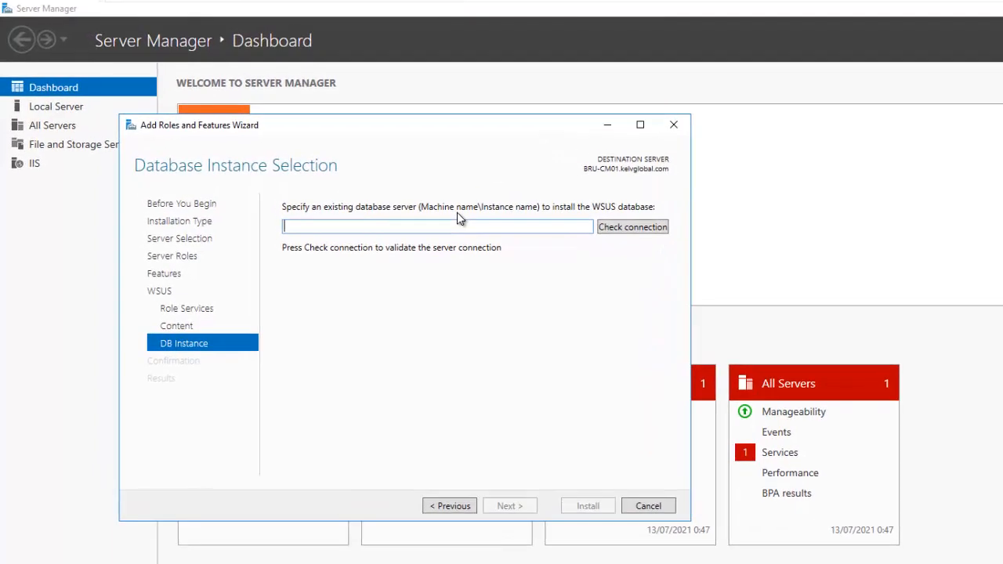
- Specify bru-cm01.kelvglobal.com as the existing WSUS database server and validate the connection
mouse_move(705, 8)
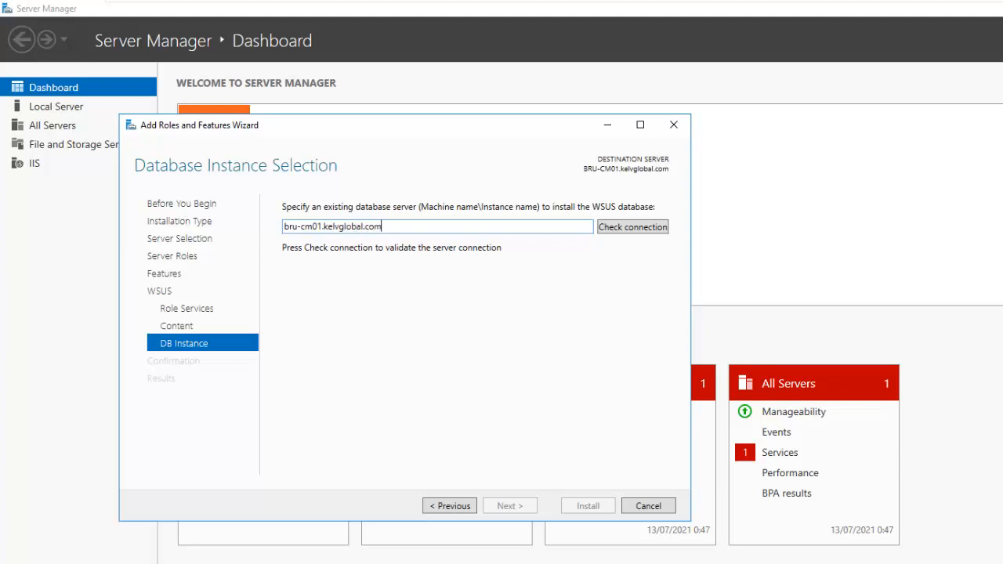
click(618, 228)
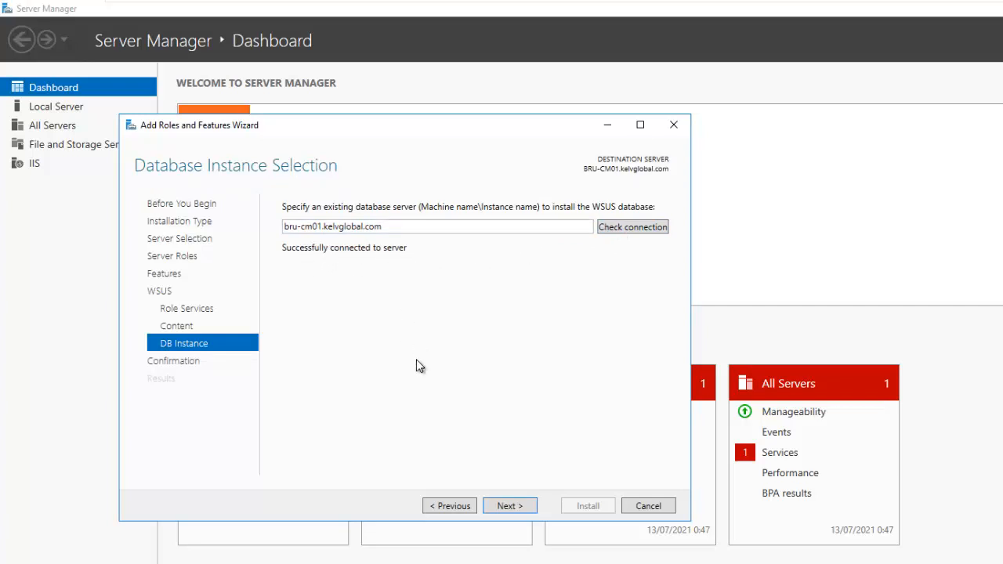
click(509, 505)
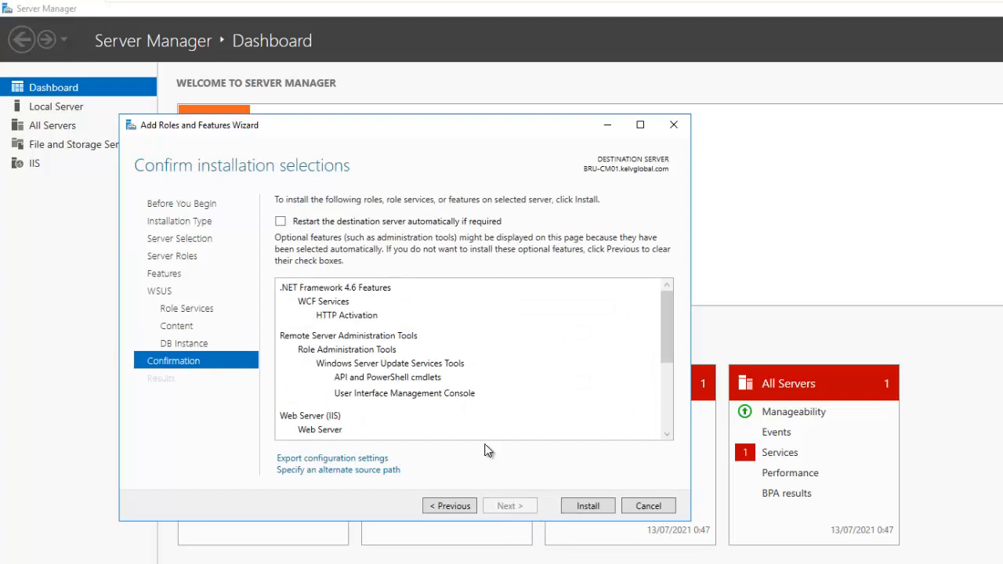
- Install the selected WSUS components and run the post-installation tasks, closing the wizard and the WsusPool folder window when done
click(587, 506)
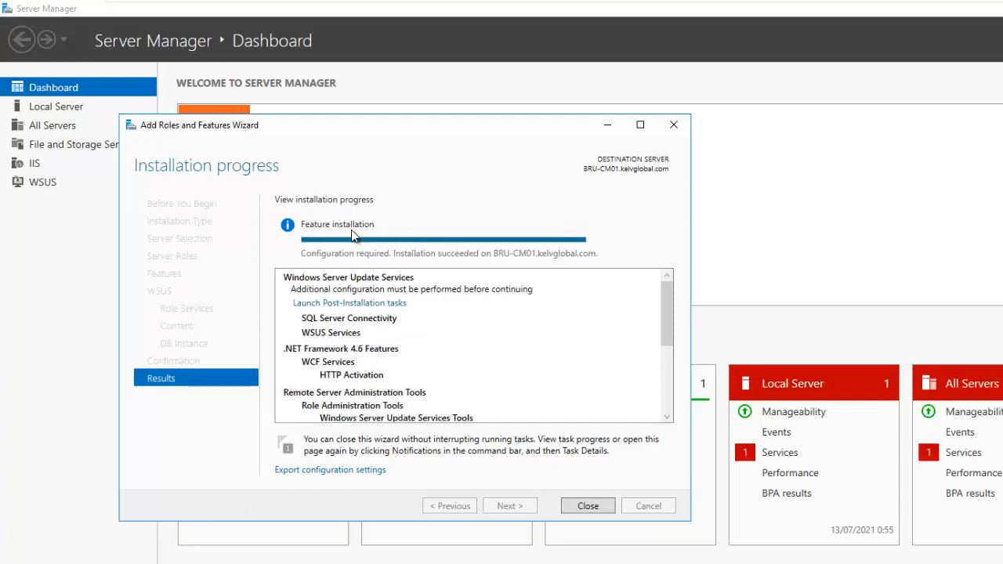
click(346, 305)
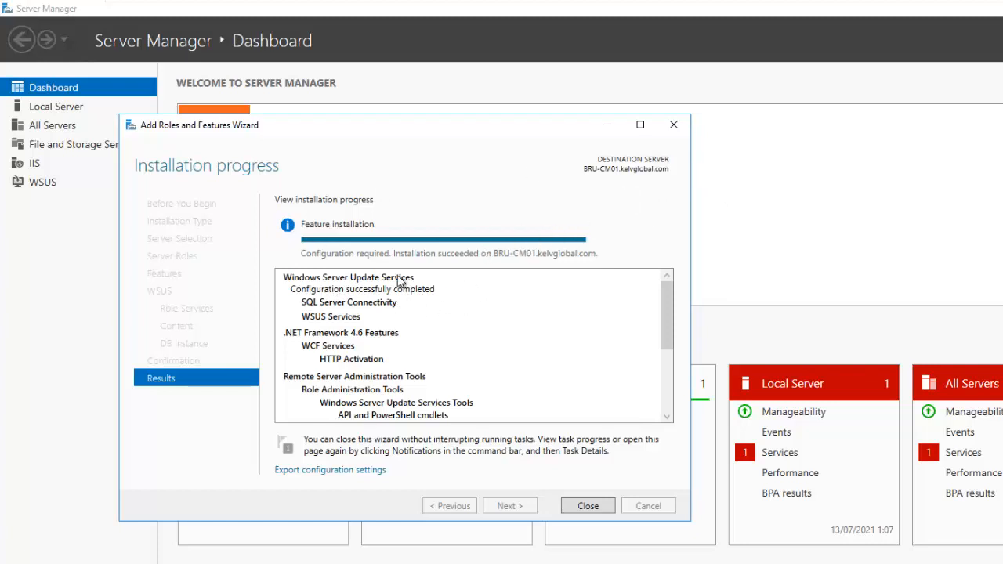
click(674, 125)
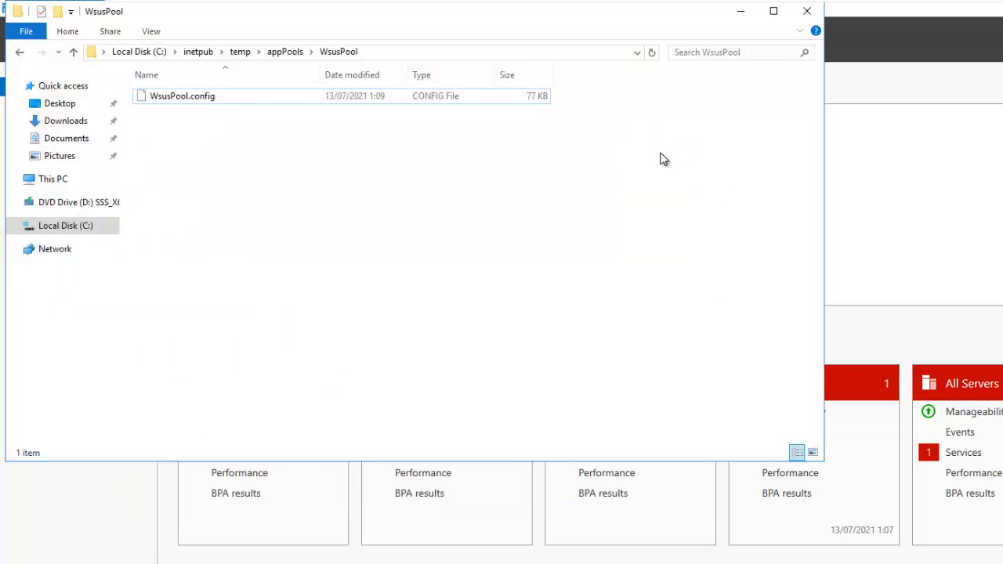
click(807, 10)
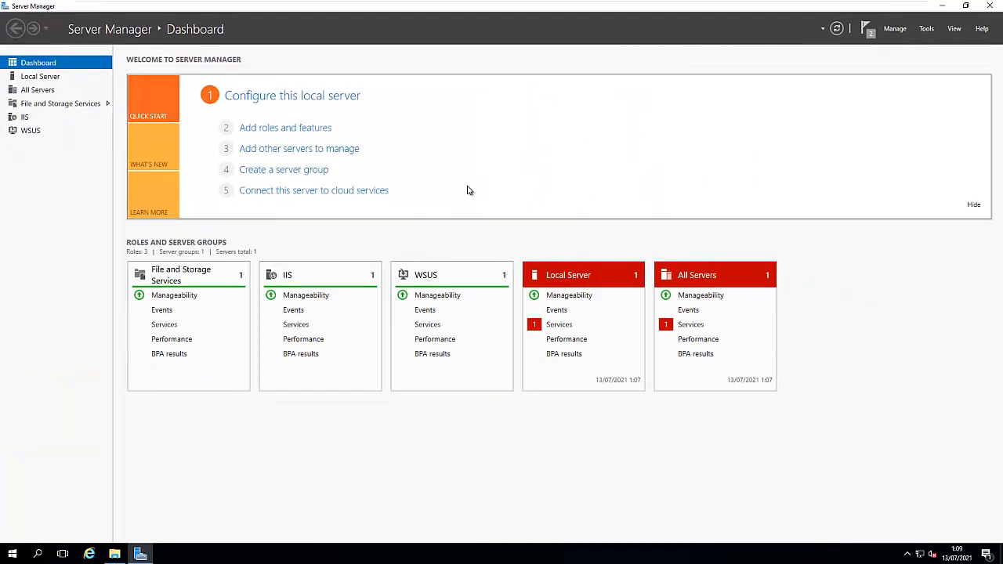